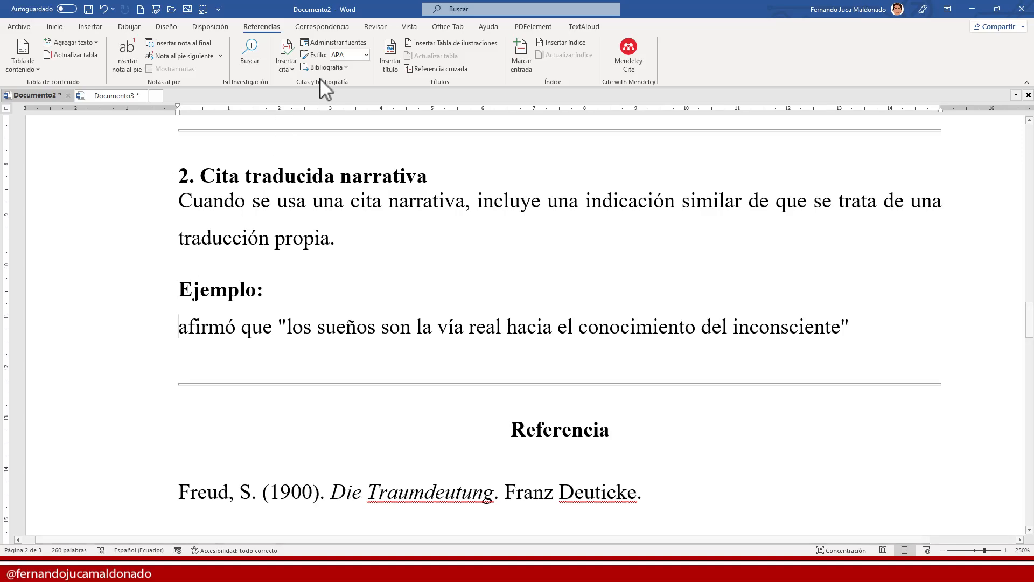
# Step: Insert the Freud 1900 citation before "afirmó" in the narrative example and convert it to static text
pyautogui.click(292, 68)
pyautogui.click(305, 86)
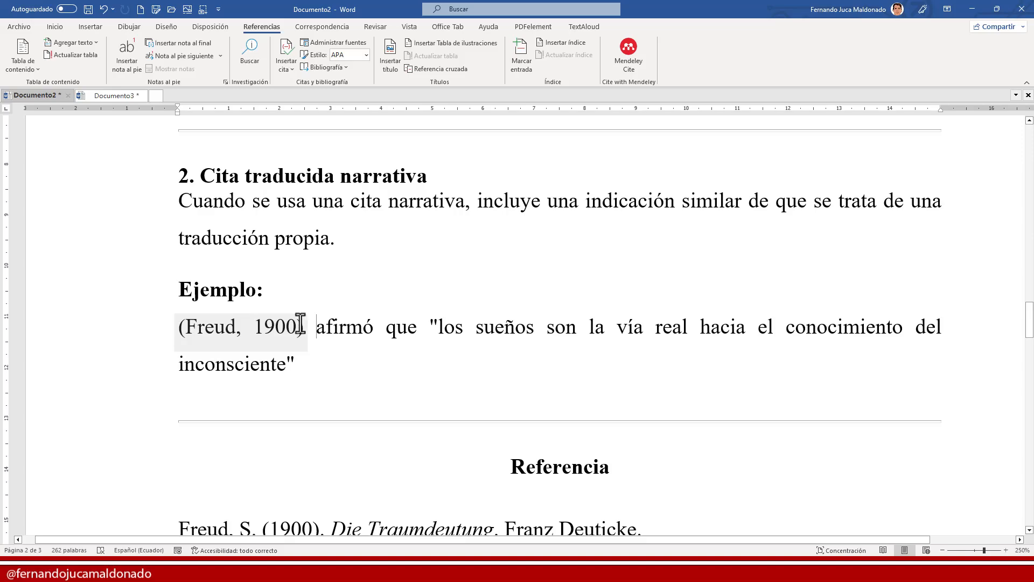
pyautogui.click(294, 337)
pyautogui.click(310, 349)
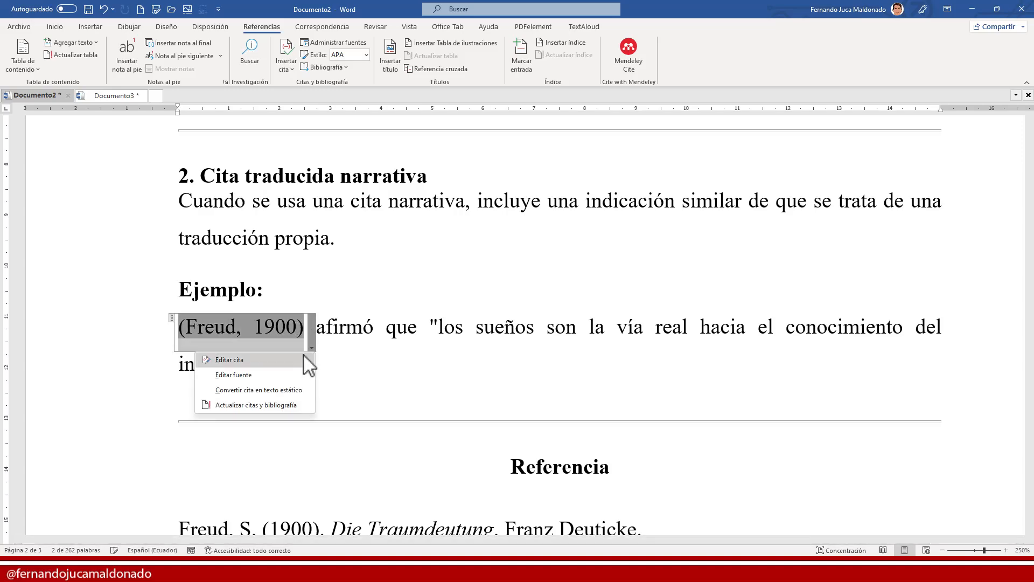
pyautogui.click(281, 380)
# Step: Reformat the citation opening the narrative example as "Freud (1900)", removing the comma and the opening parenthesis before the surname
pyautogui.click(256, 330)
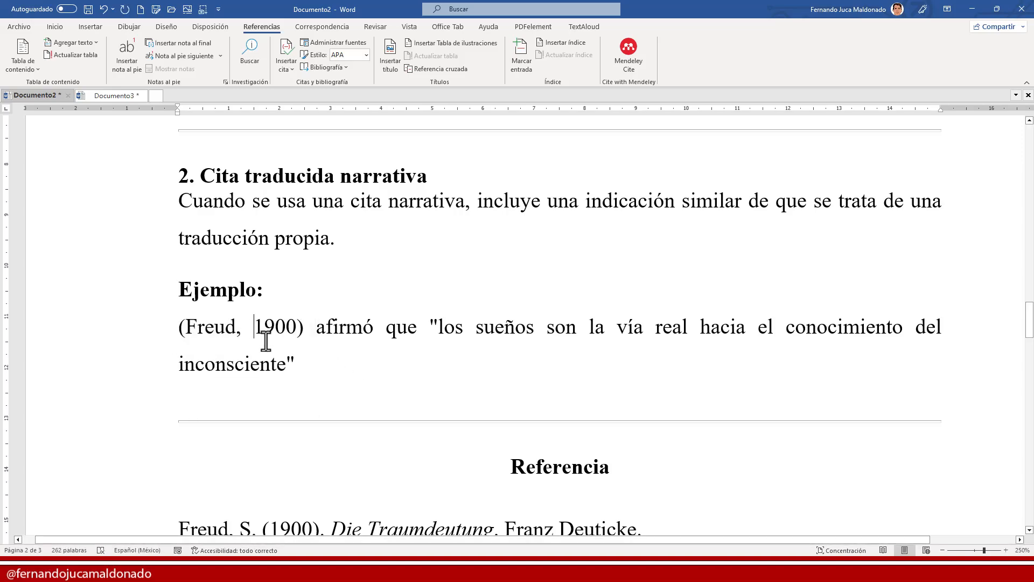
pyautogui.write('(')
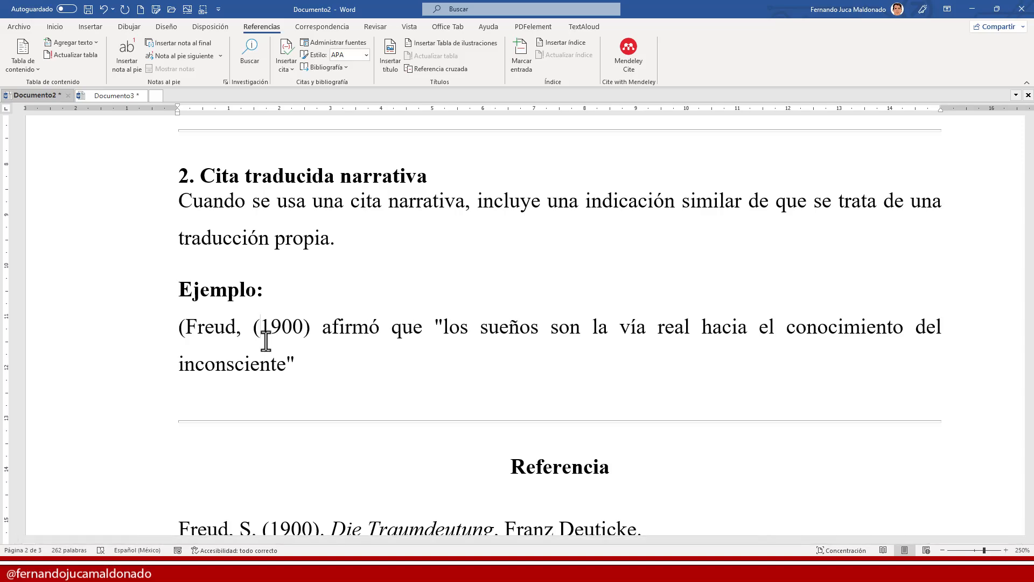
pyautogui.hotkey('shift', 'Right')
pyautogui.hotkey('shift', 'Right')
pyautogui.hotkey('shift', 'Right')
pyautogui.hotkey('shift', 'Right')
pyautogui.hotkey('shift', 'Right')
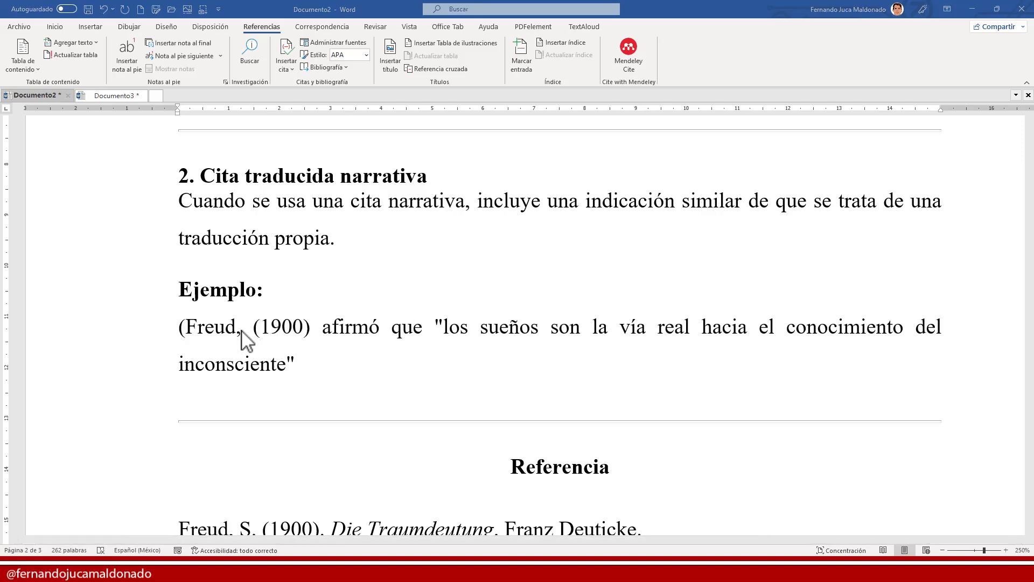
pyautogui.press('BackSpace')
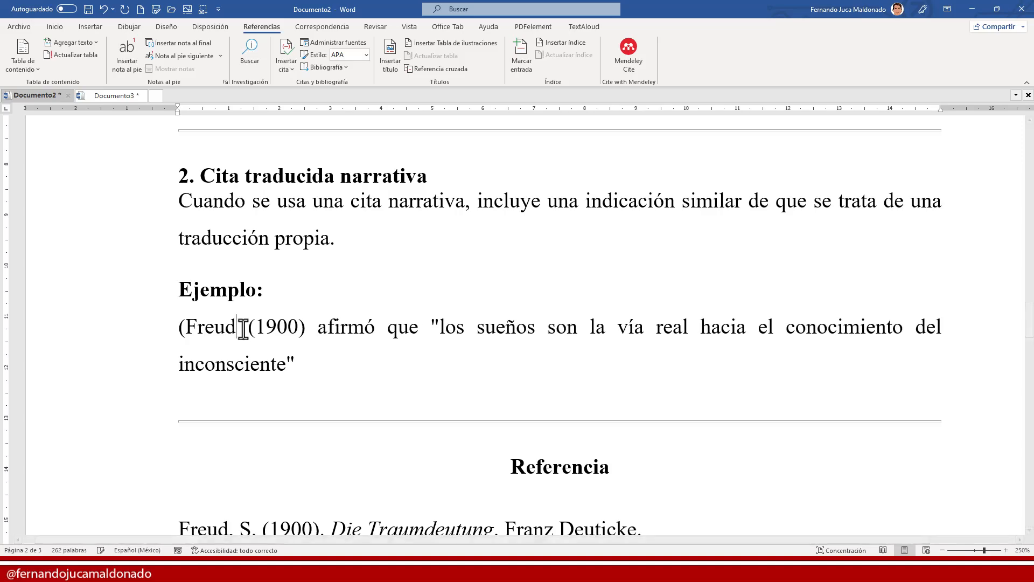
pyautogui.press('Delete')
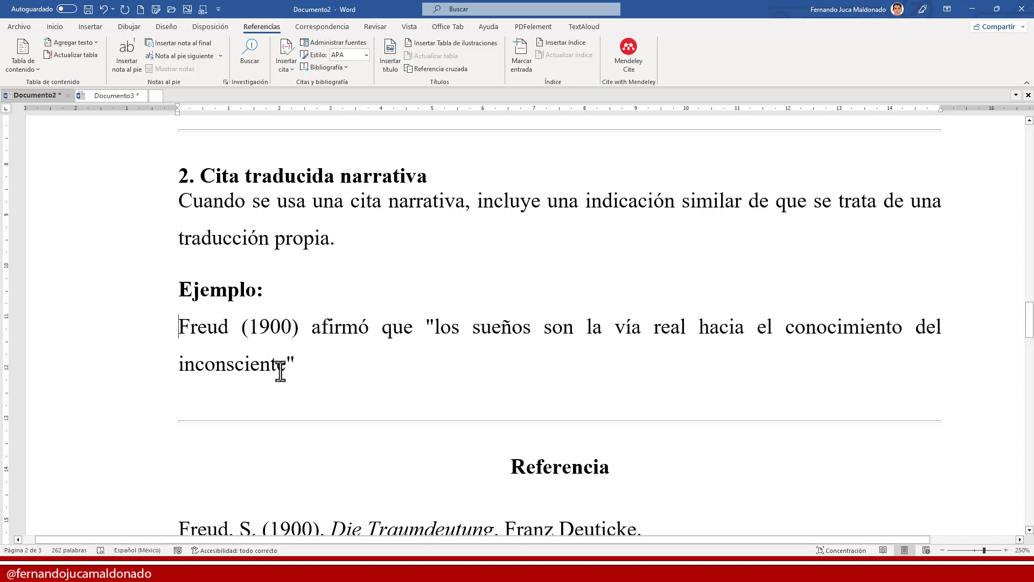
# Step: Add "(p. 25, [traducción propia])" after the closing quotation mark of the narrative example
pyautogui.click(306, 364)
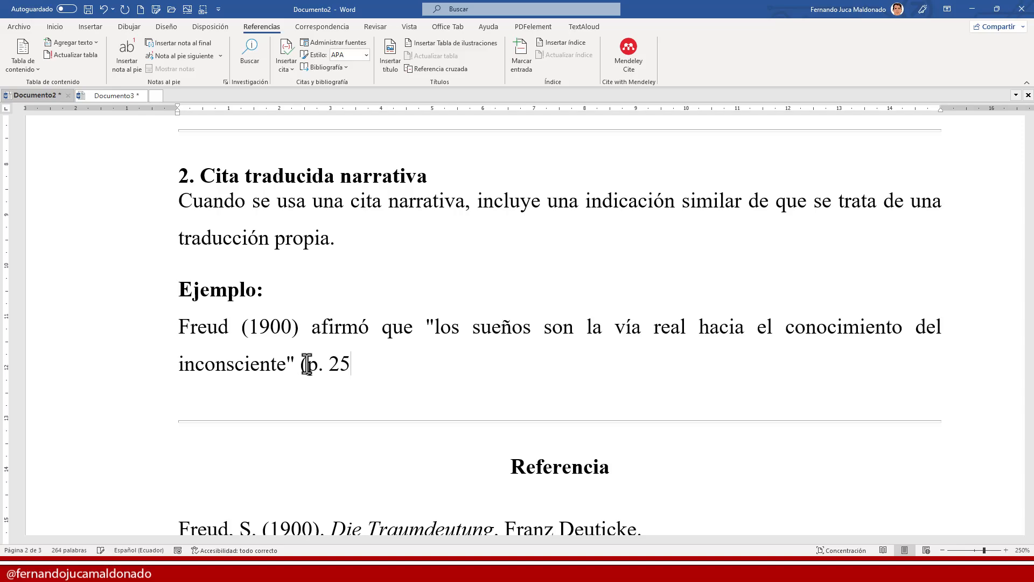
pyautogui.write('(p. 25, [traducción propia]')
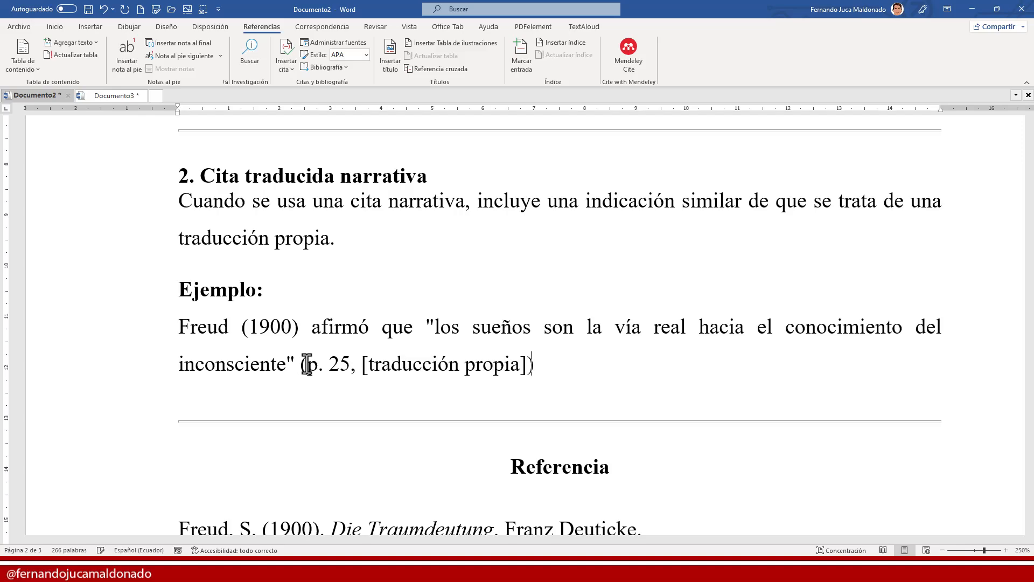
# Step: Examine the available bibliography formats and the title and publisher in the Freud entry under "Referencia"
pyautogui.scroll(-1, 369, 362)
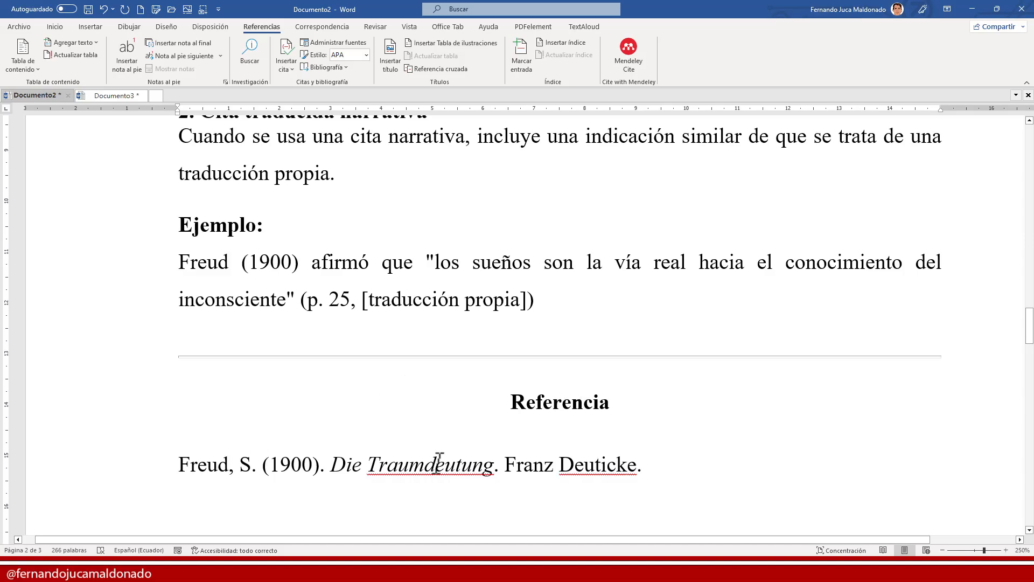
pyautogui.click(640, 466)
pyautogui.click(339, 66)
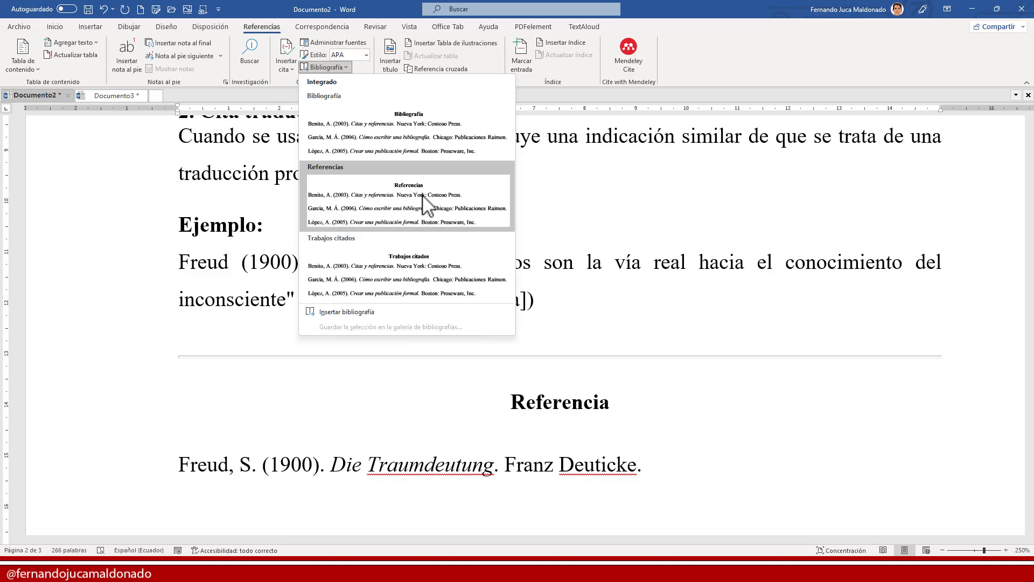
pyautogui.click(639, 466)
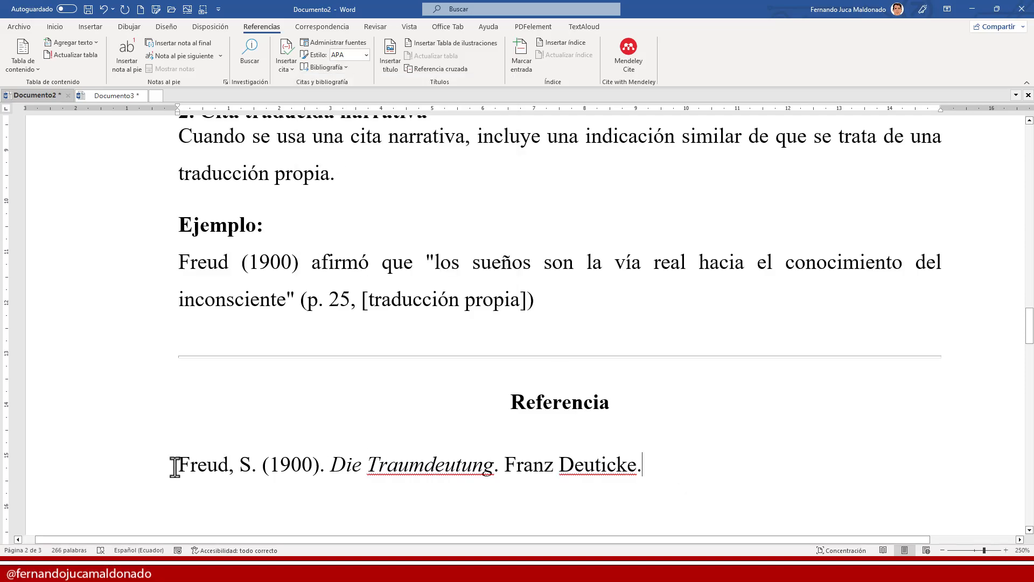
pyautogui.moveTo(175, 466); pyautogui.dragTo(579, 466)
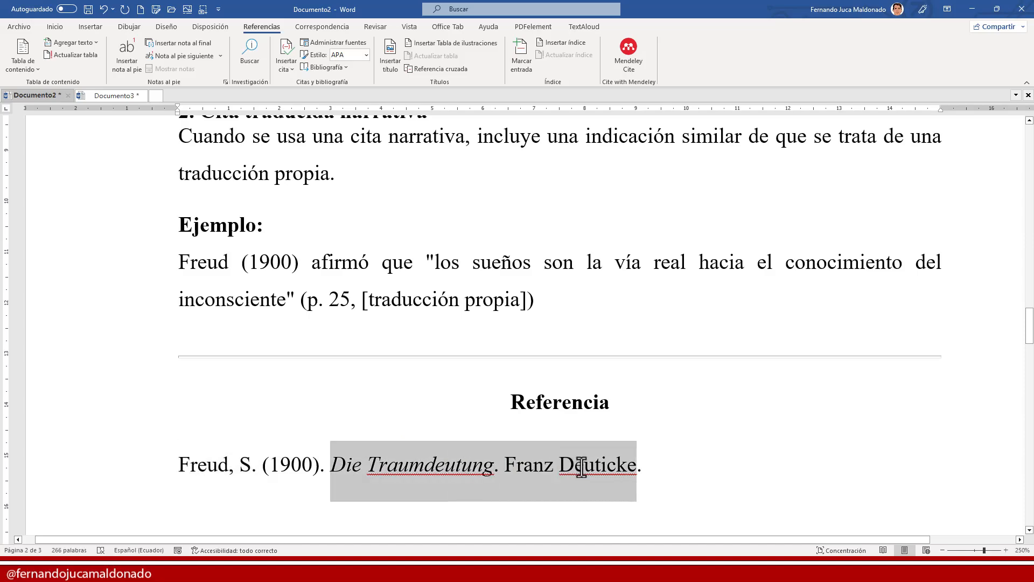
pyautogui.moveTo(503, 466); pyautogui.dragTo(677, 487)
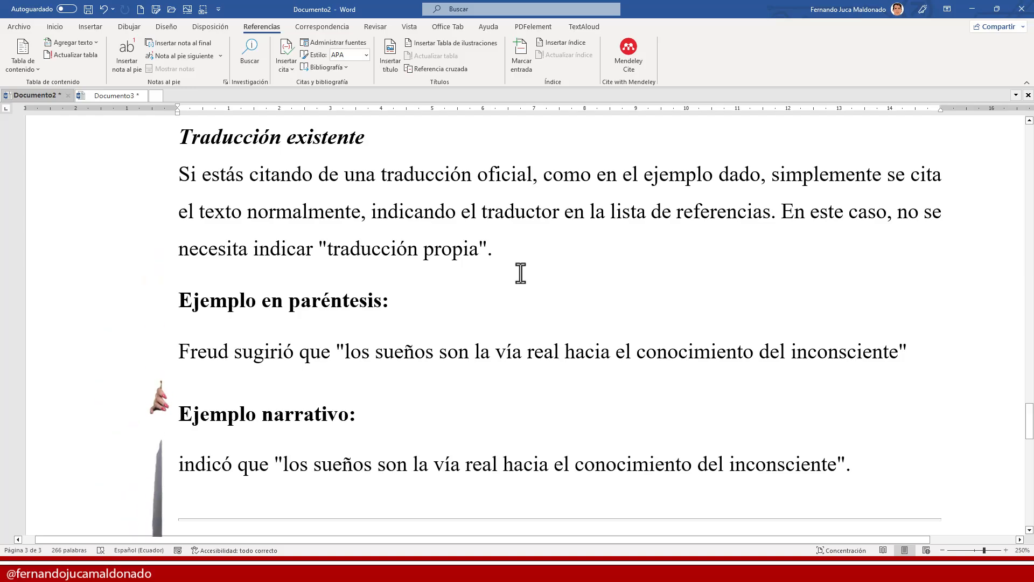
# Step: Examine the year and publisher fields of Freud's "Interpretation of Dreams" source in the source manager, and close the manager
pyautogui.click(337, 42)
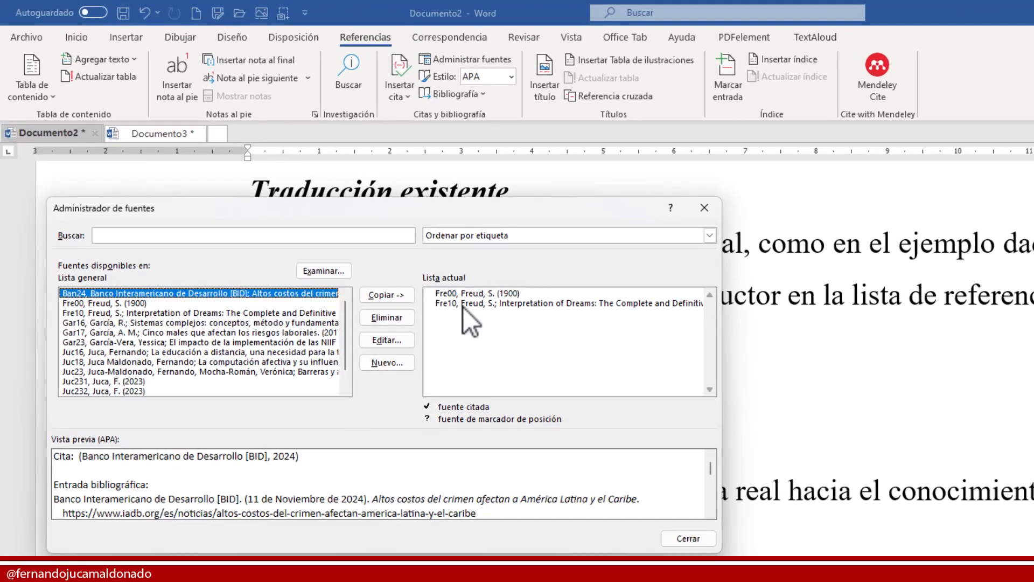
pyautogui.click(463, 303)
pyautogui.click(387, 339)
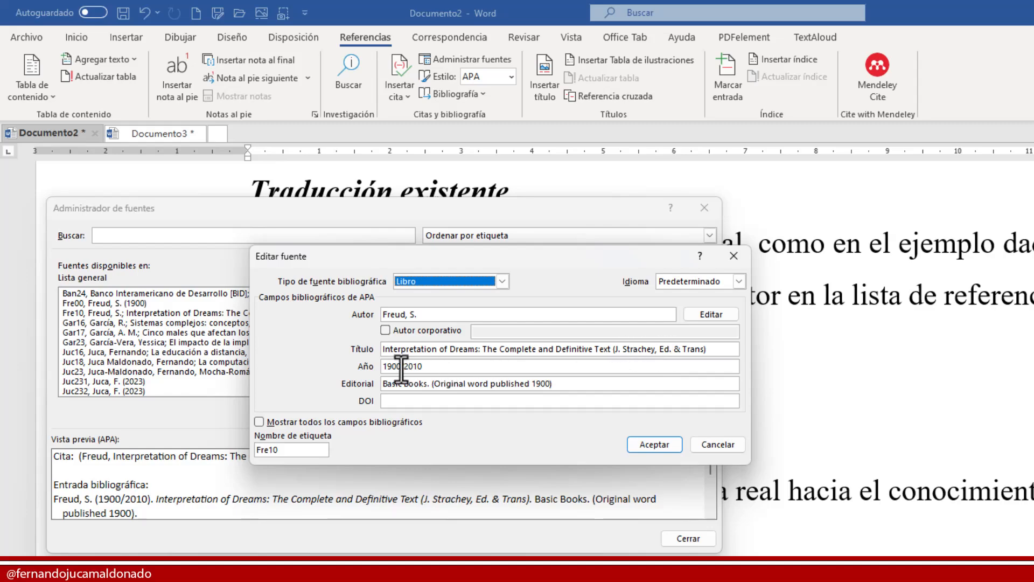
pyautogui.moveTo(402, 366); pyautogui.dragTo(379, 366)
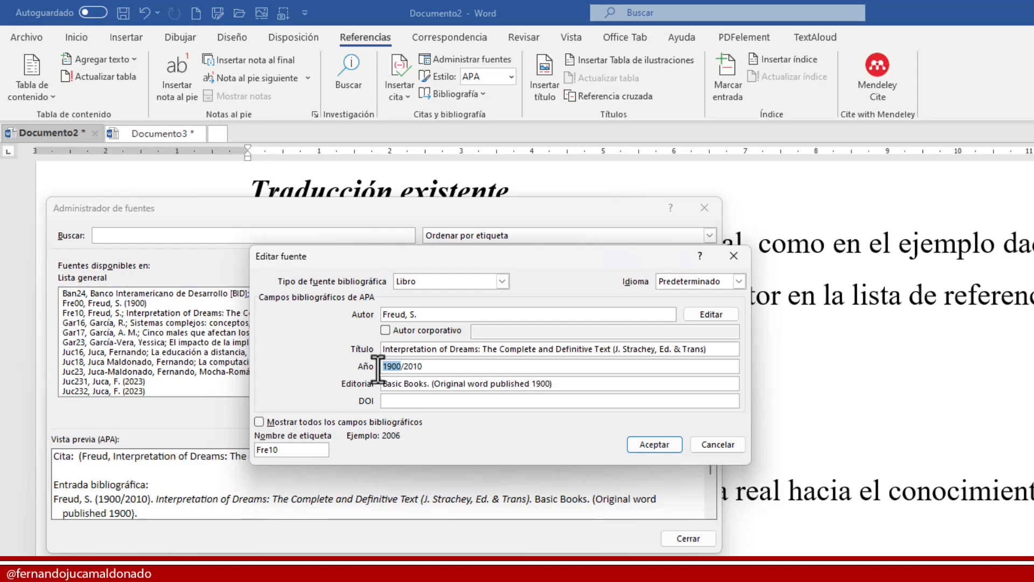
pyautogui.moveTo(422, 365); pyautogui.dragTo(408, 369)
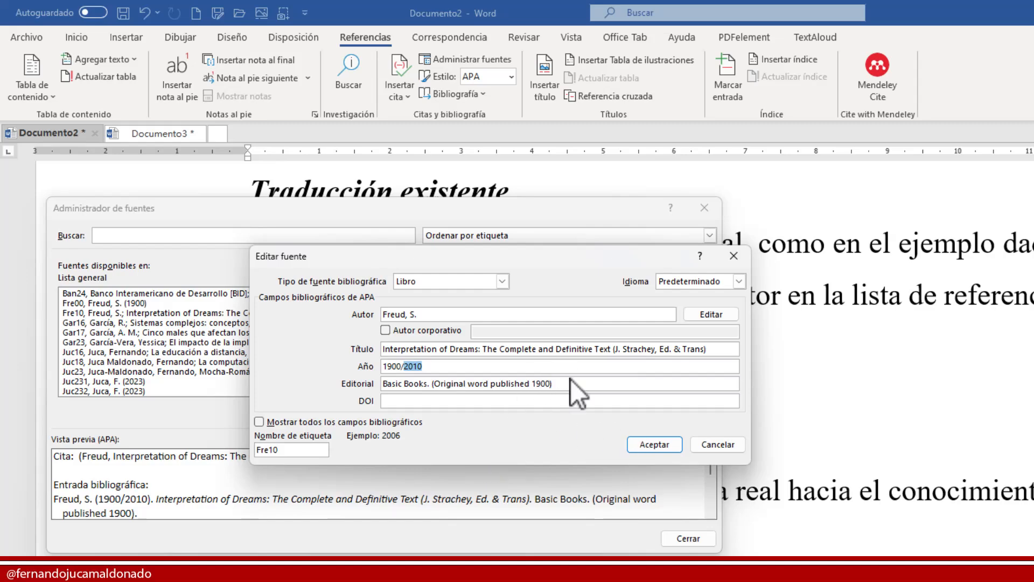
pyautogui.click(420, 383)
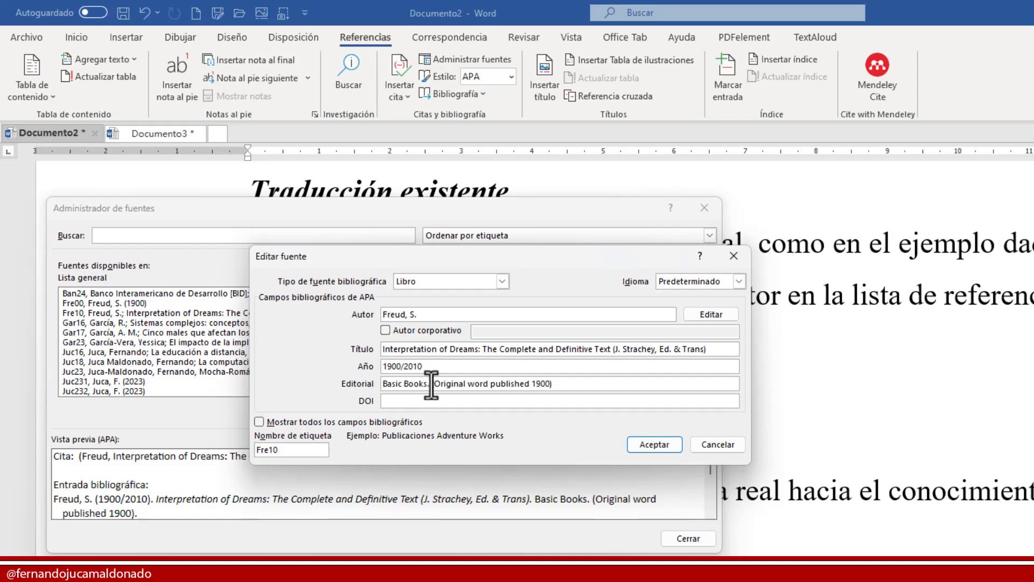
pyautogui.moveTo(431, 384); pyautogui.dragTo(562, 386)
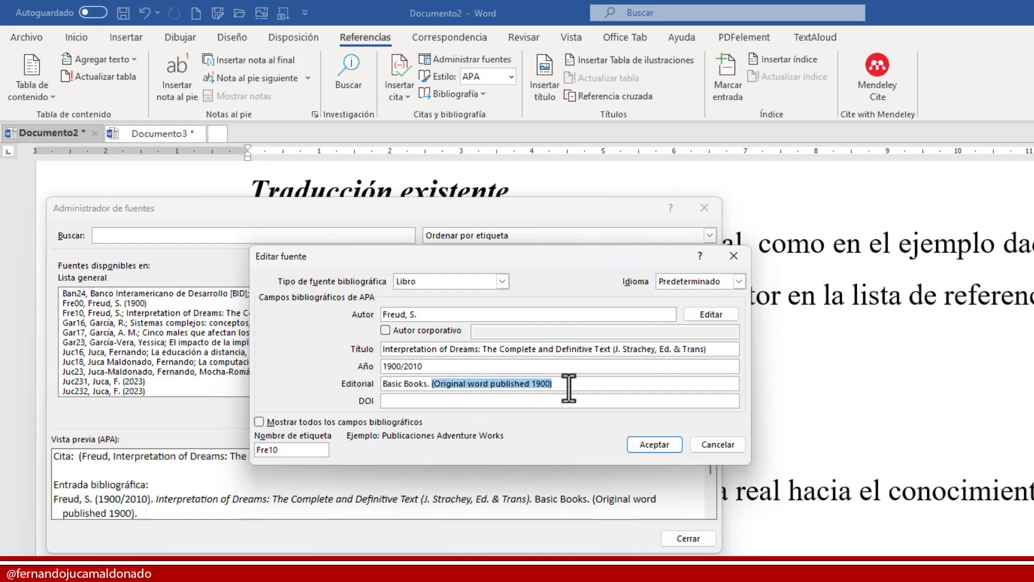
pyautogui.click(701, 445)
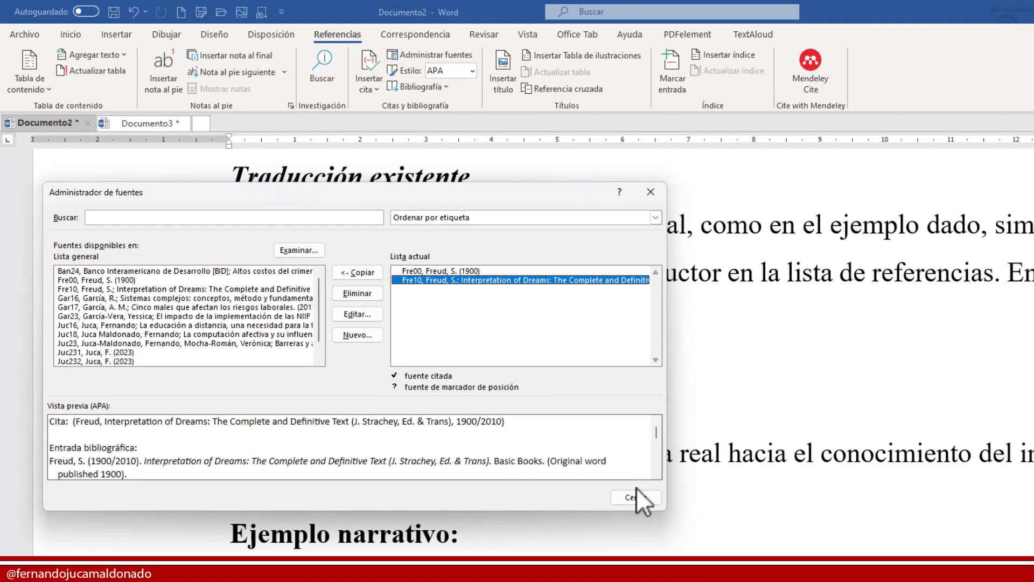
pyautogui.click(638, 494)
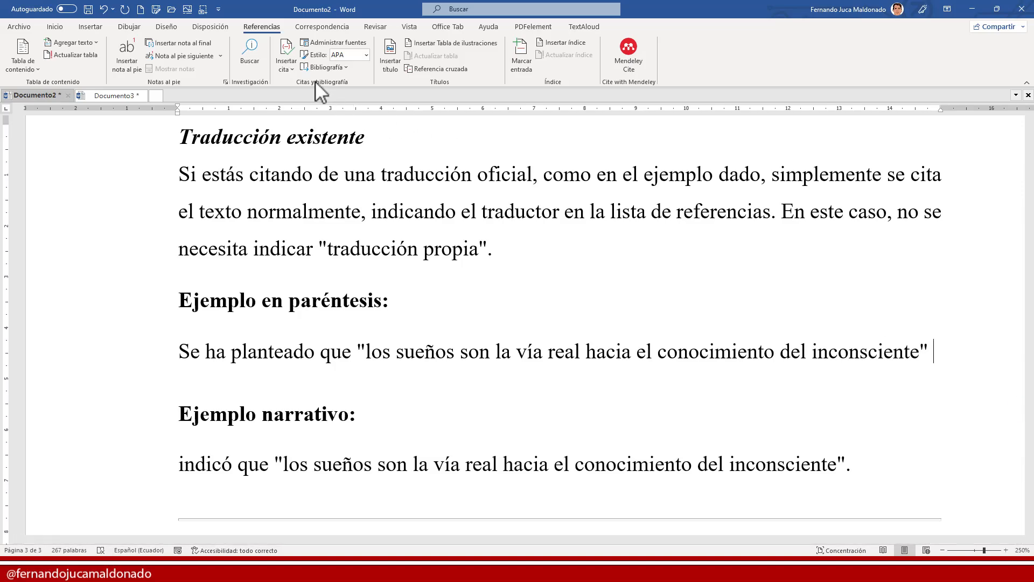
# Step: Insert the Freud 1900/2010 "Interpretation of Dreams" citation after the quotation under "Ejemplo en paréntesis"
pyautogui.click(291, 69)
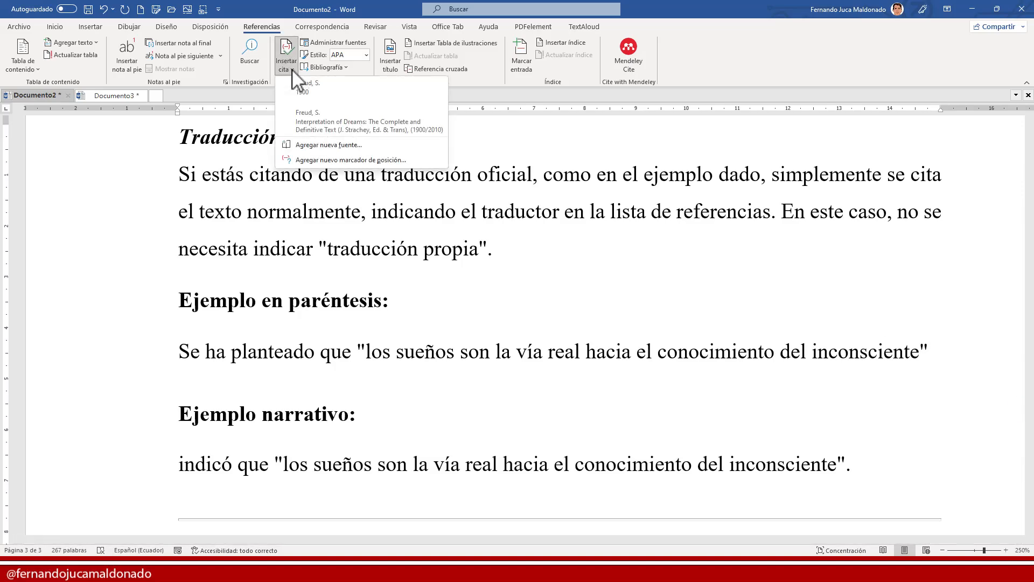
pyautogui.click(350, 124)
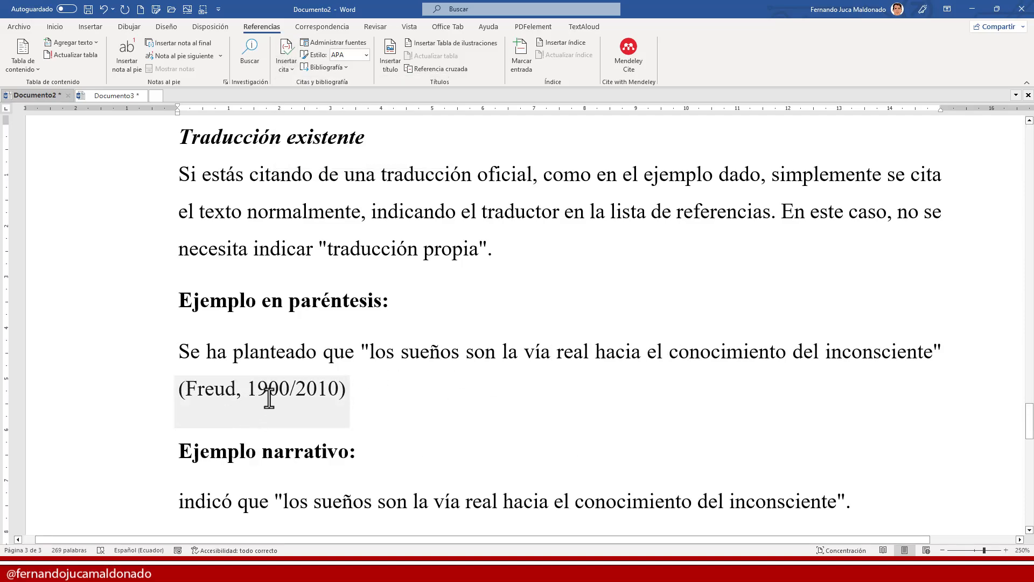
pyautogui.click(289, 389)
pyautogui.moveTo(290, 388); pyautogui.dragTo(246, 389)
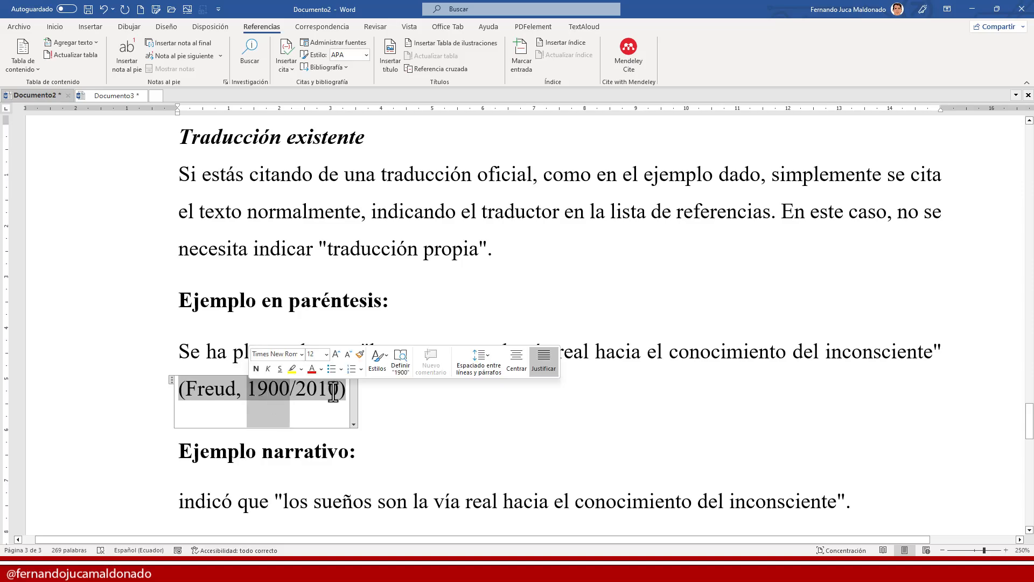
pyautogui.moveTo(339, 391); pyautogui.dragTo(293, 396)
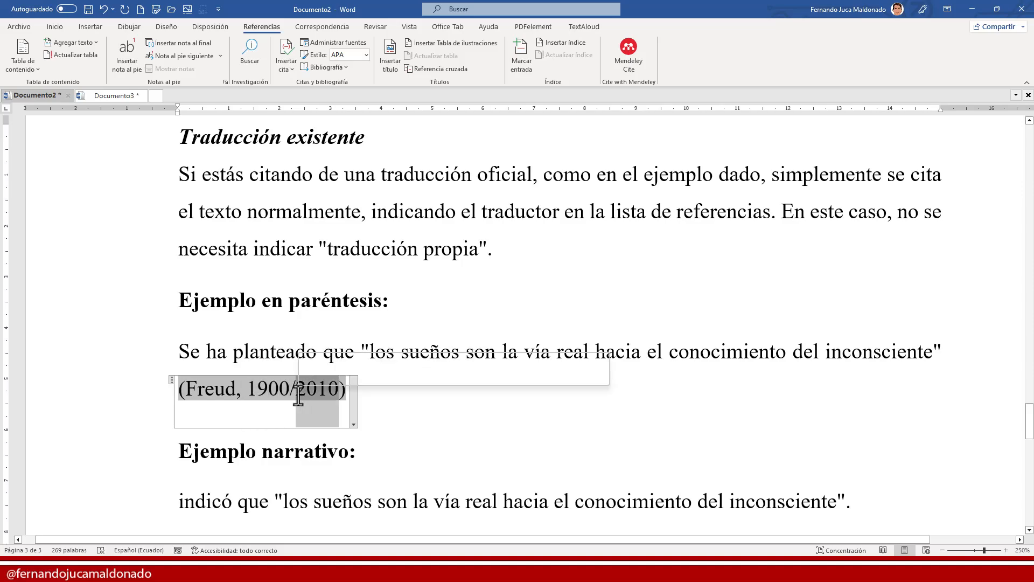
pyautogui.click(369, 406)
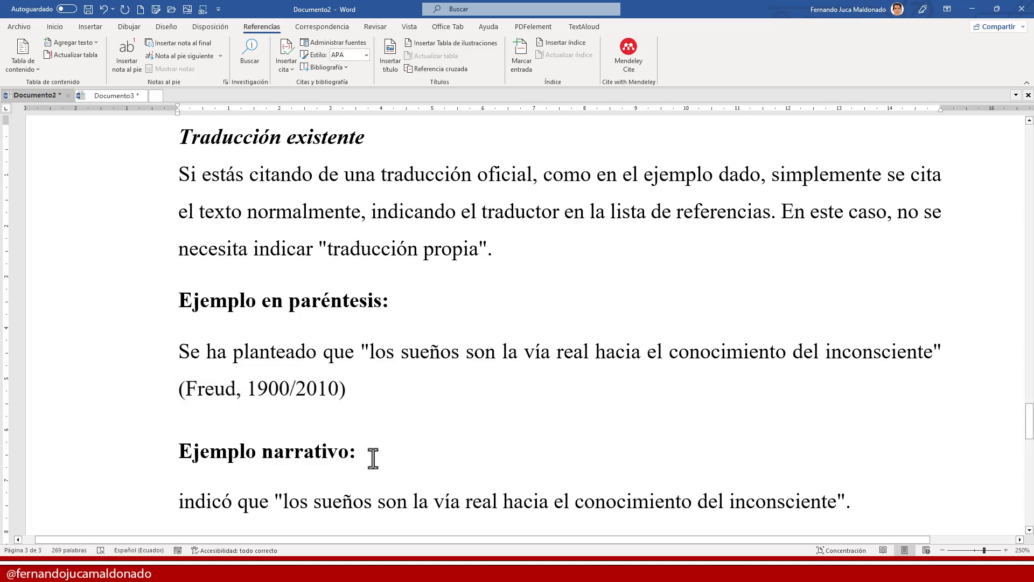
# Step: Insert the Freud 1900/2010 citation before "indicó" under "Ejemplo narrativo", add a space after it, and convert it to static text
pyautogui.scroll(-1, 405, 391)
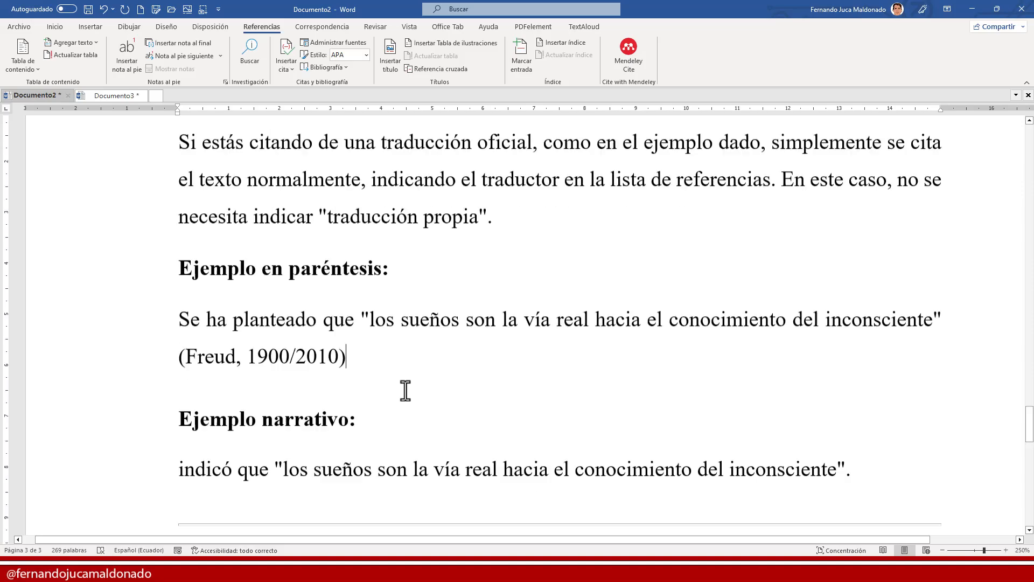
pyautogui.scroll(-1, 405, 391)
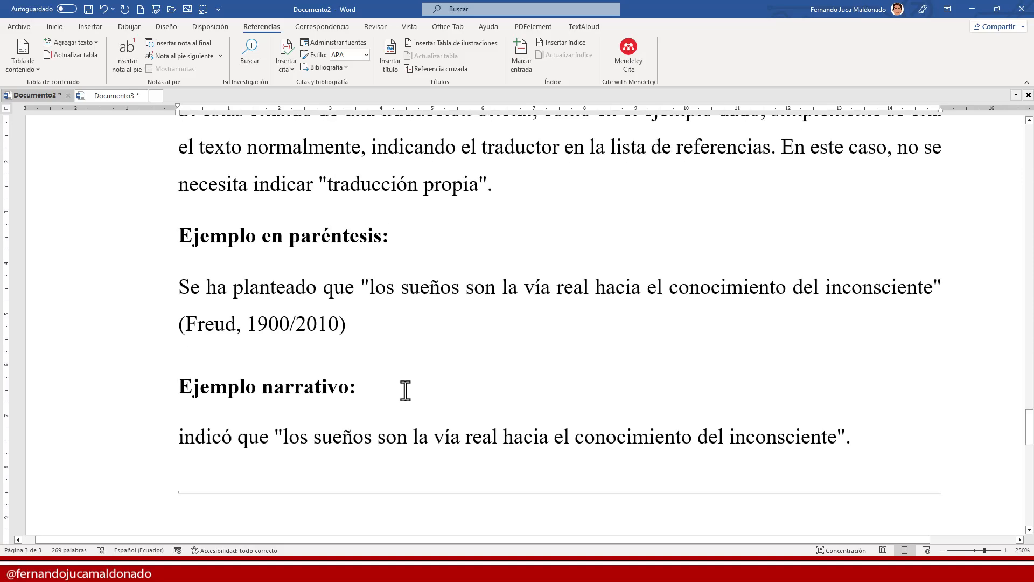
pyautogui.click(177, 438)
pyautogui.click(286, 60)
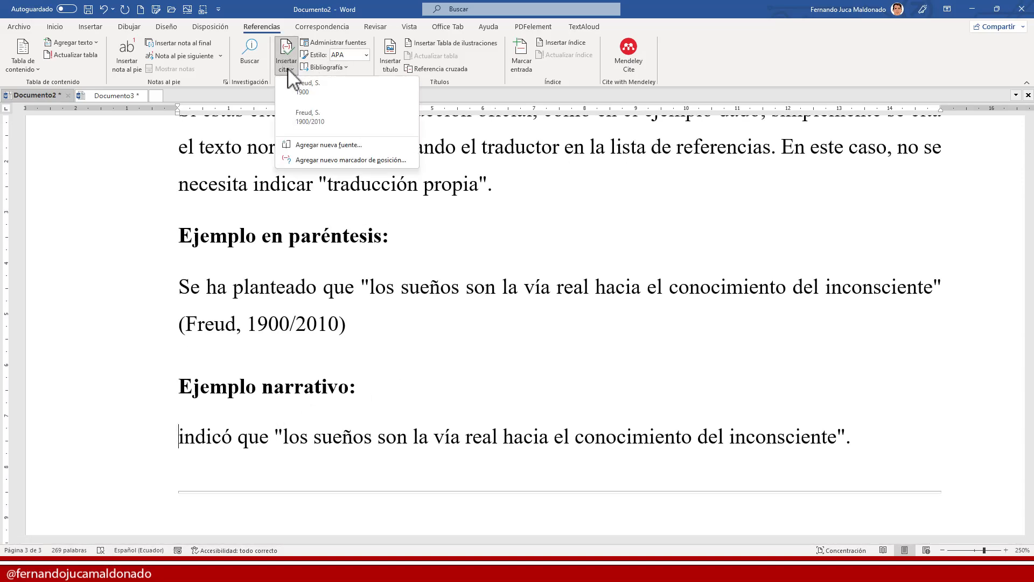
pyautogui.click(297, 116)
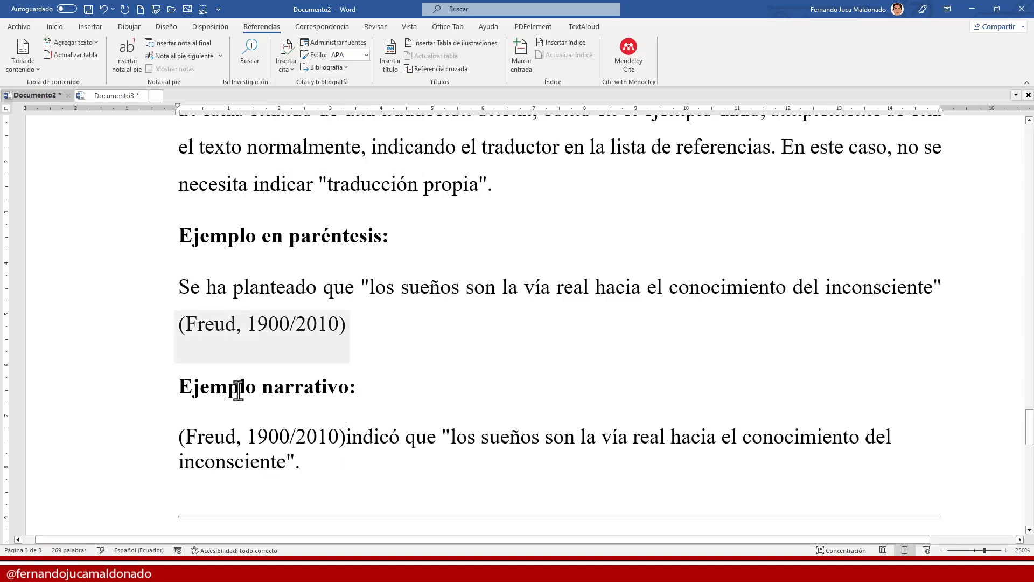
pyautogui.click(340, 439)
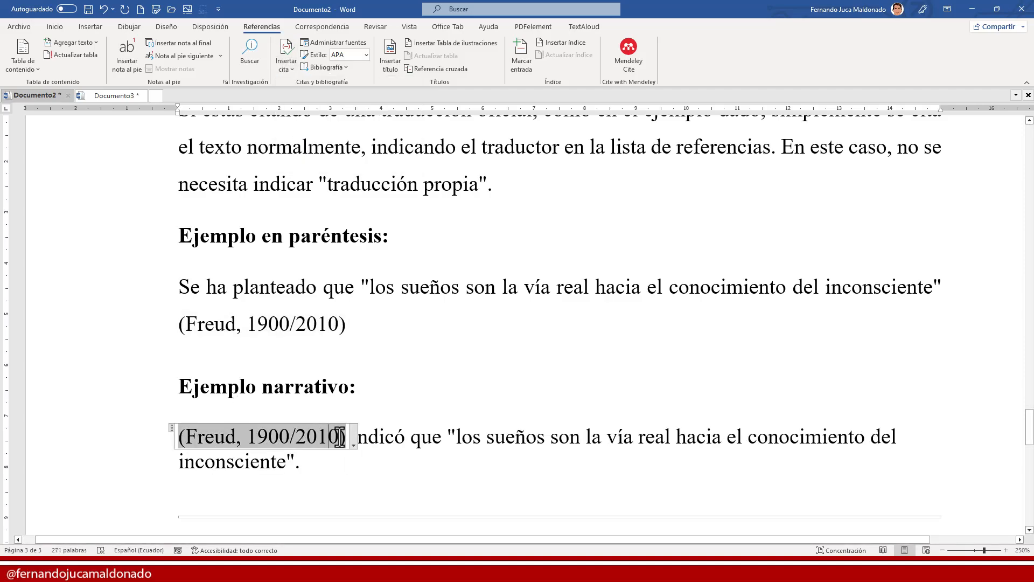
pyautogui.click(353, 445)
pyautogui.click(333, 487)
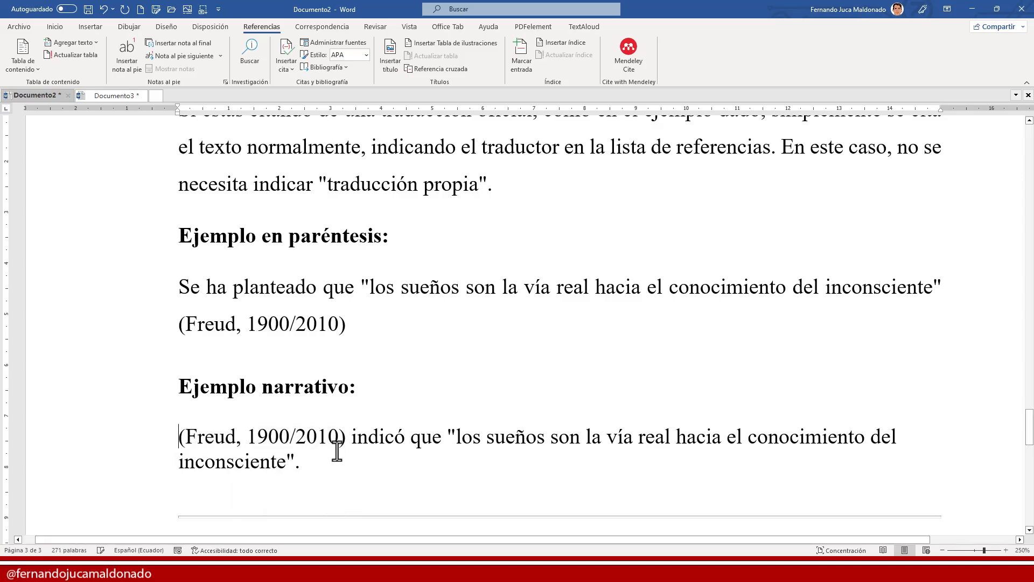
# Step: Reformat the static citation under "Ejemplo narrativo" as "Freud (1900/2010)", removing the comma and the opening parenthesis before the surname
pyautogui.click(251, 437)
pyautogui.write('(')
pyautogui.press('BackSpace')
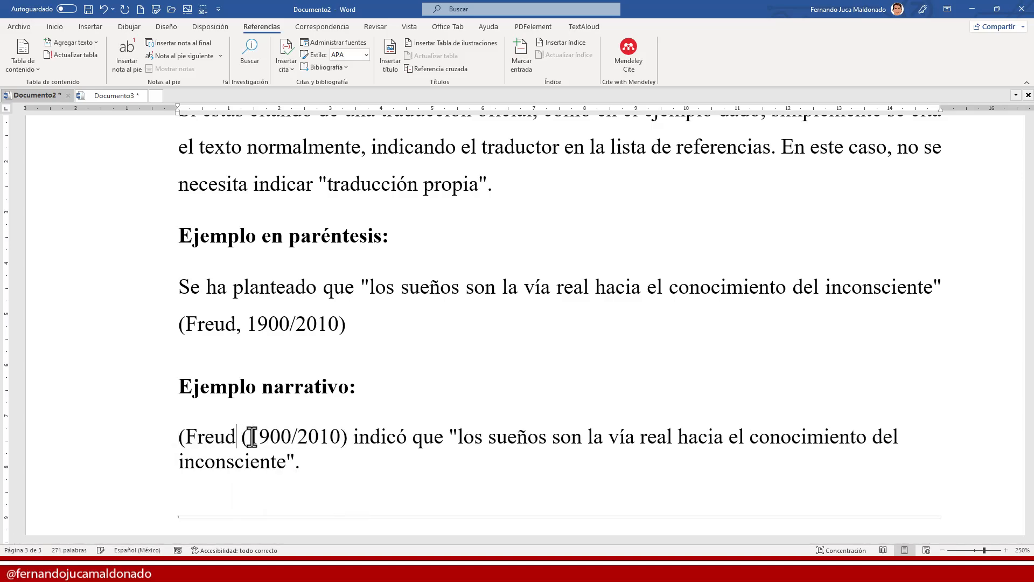
pyautogui.press('BackSpace')
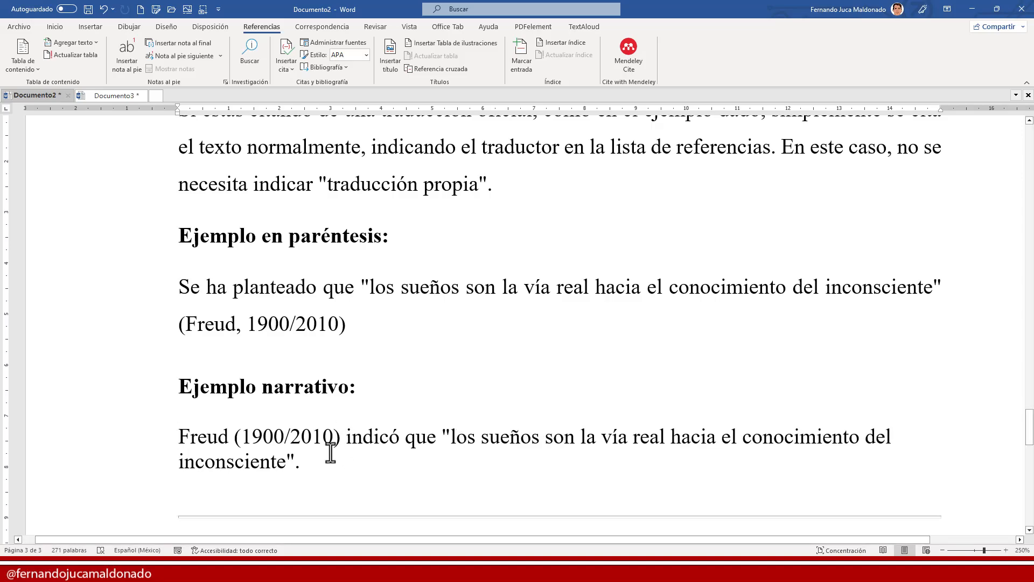
# Step: Delete "1900/" from the Freud entry under "Referencias" so its year reads (2010), and check the entry's title and translator details
pyautogui.scroll(-3, 422, 418)
pyautogui.click(418, 415)
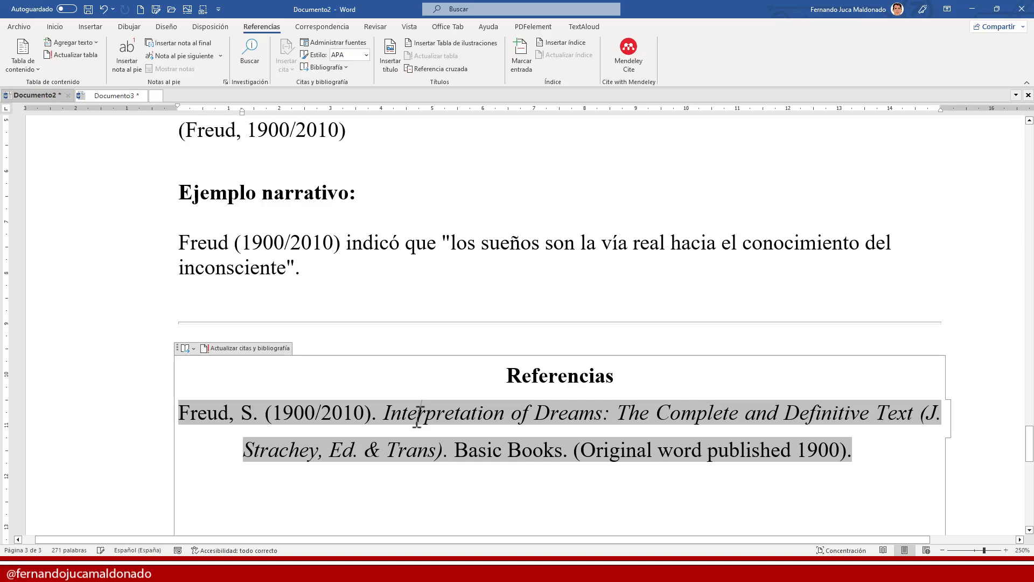
pyautogui.moveTo(273, 415); pyautogui.dragTo(321, 419)
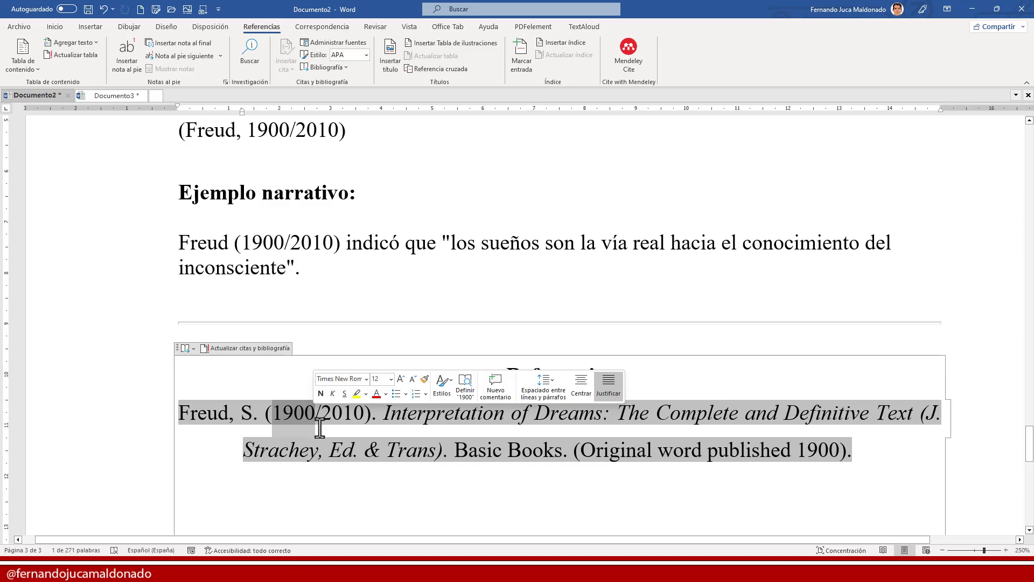
pyautogui.press('Delete')
pyautogui.press('Delete')
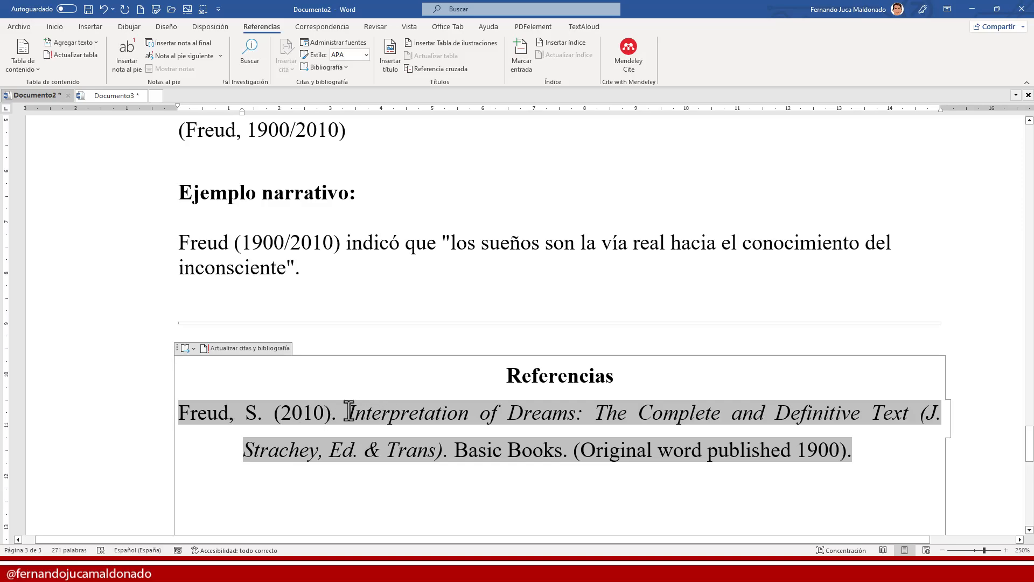
pyautogui.moveTo(349, 413); pyautogui.dragTo(911, 414)
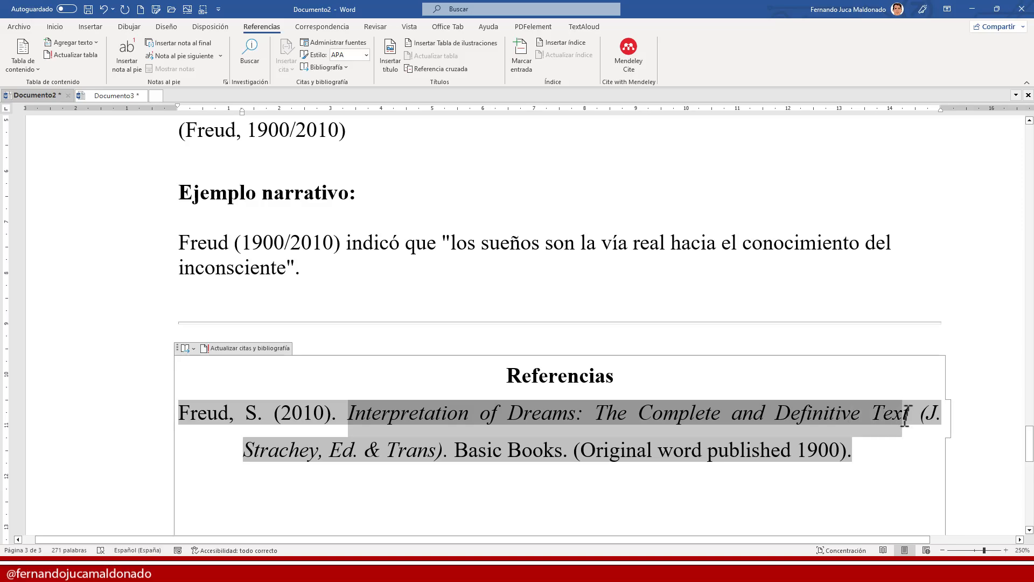
pyautogui.click(427, 455)
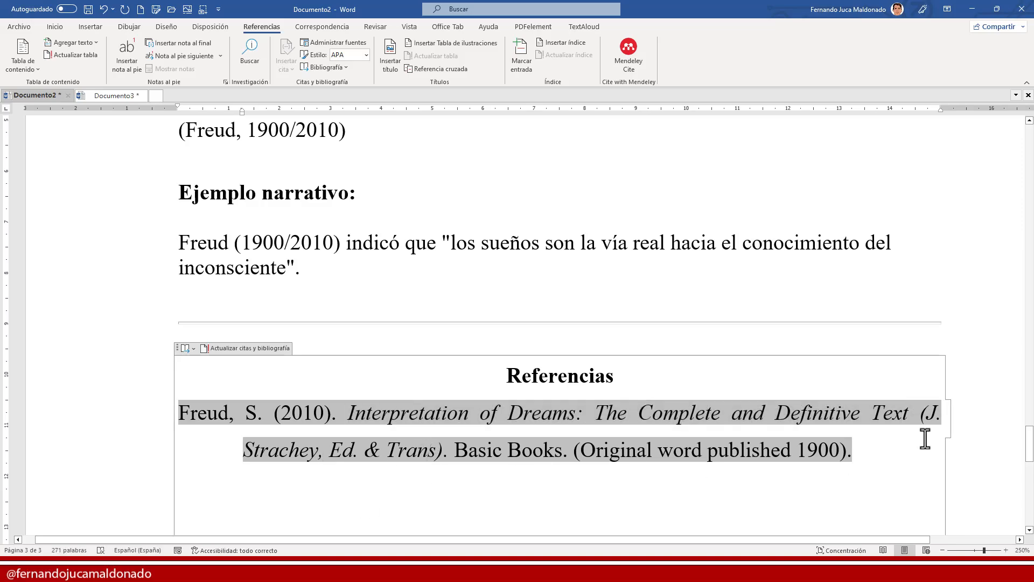